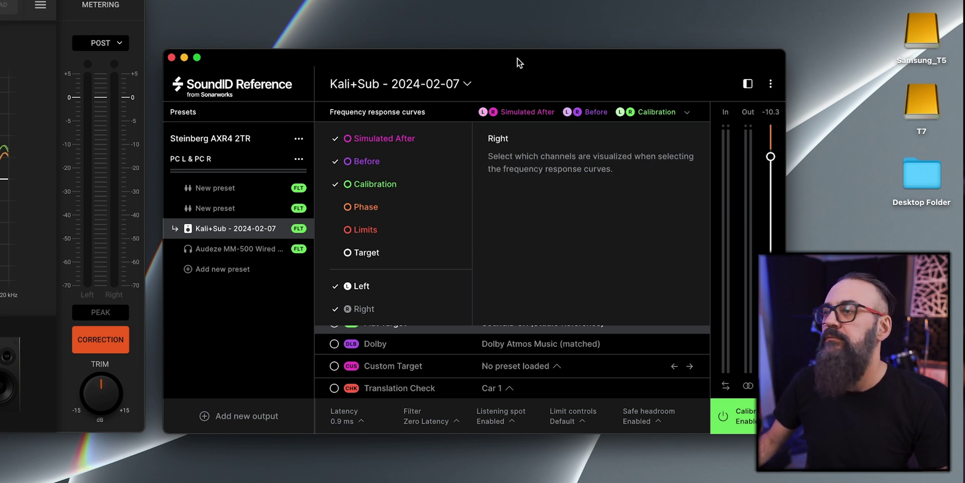
Close the curve visibility list and set the calibration's Dry/Wet mix to 76
{"action": "left_click", "coordinate": [250, 307]}
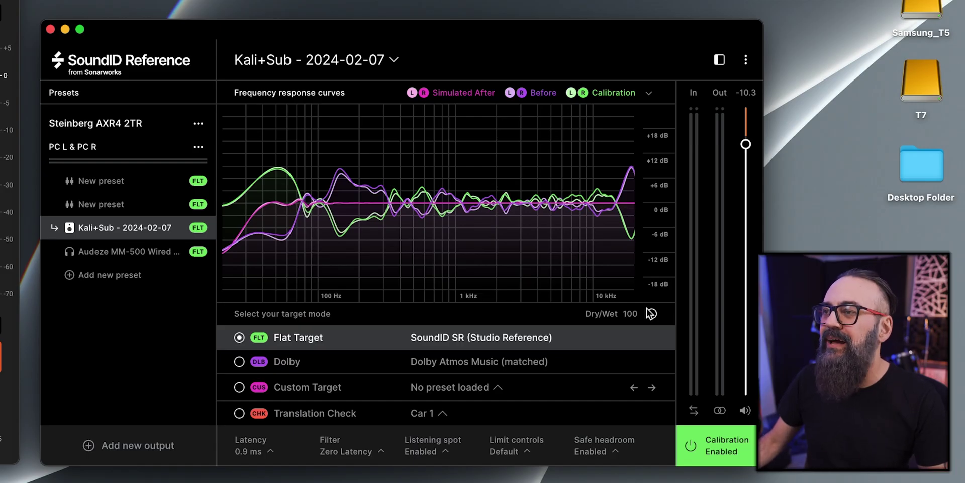
{"action": "left_click_drag", "start_coordinate": [652, 316], "coordinate": [651, 348]}
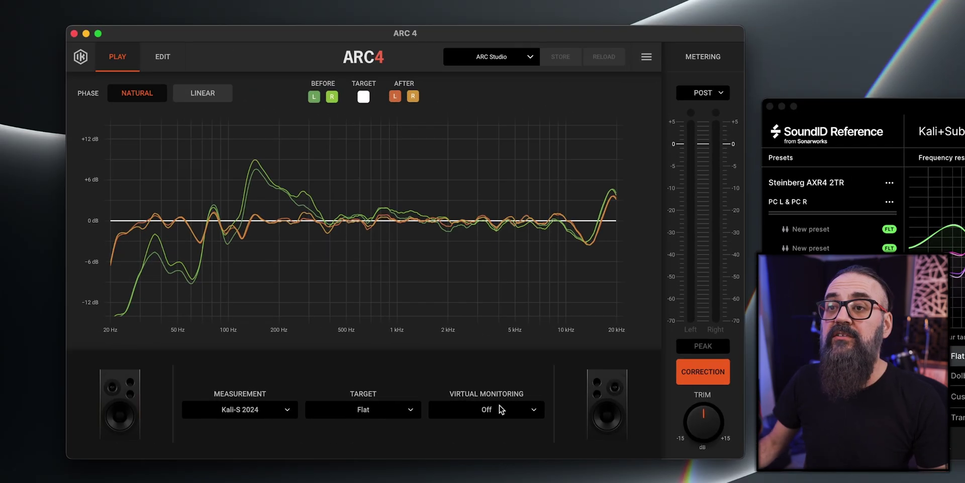
Switch to ARC 4, open its editing view and set the correction type to Sharp
{"action": "left_click", "coordinate": [170, 56]}
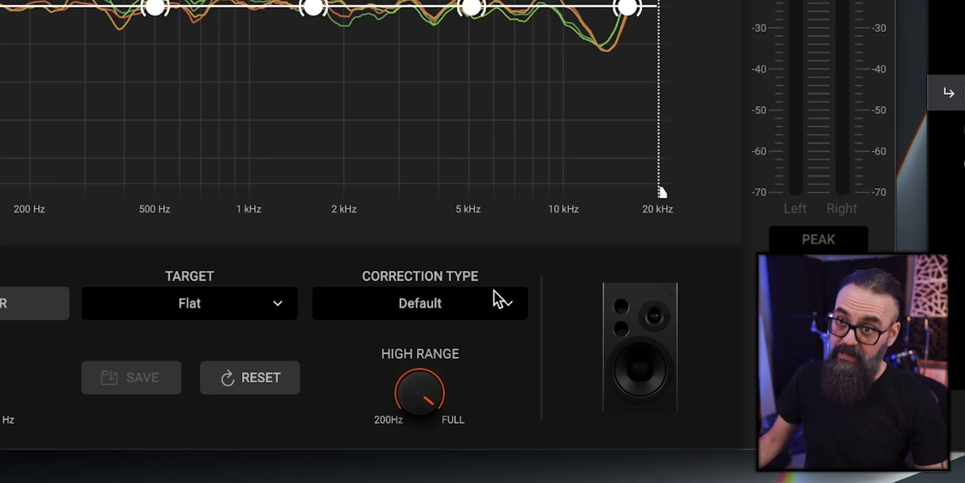
{"action": "left_click", "coordinate": [493, 298]}
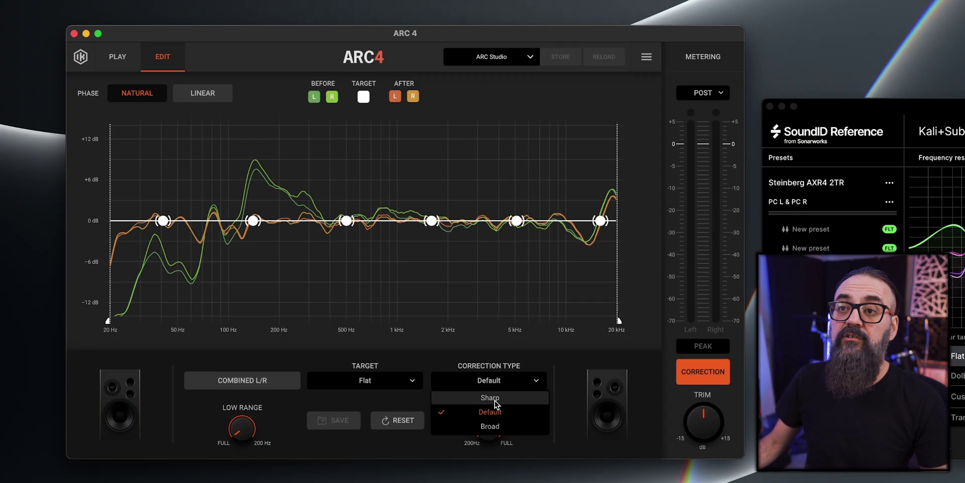
{"action": "left_click", "coordinate": [494, 399]}
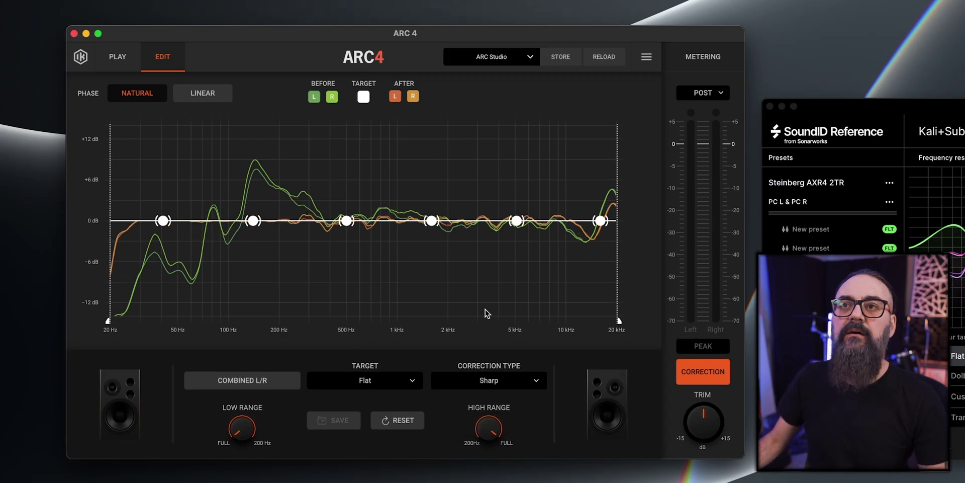
Hide both the left and right Before curves in the response graph, staying in the editing view
{"action": "left_click", "coordinate": [332, 96]}
{"action": "left_click", "coordinate": [315, 97]}
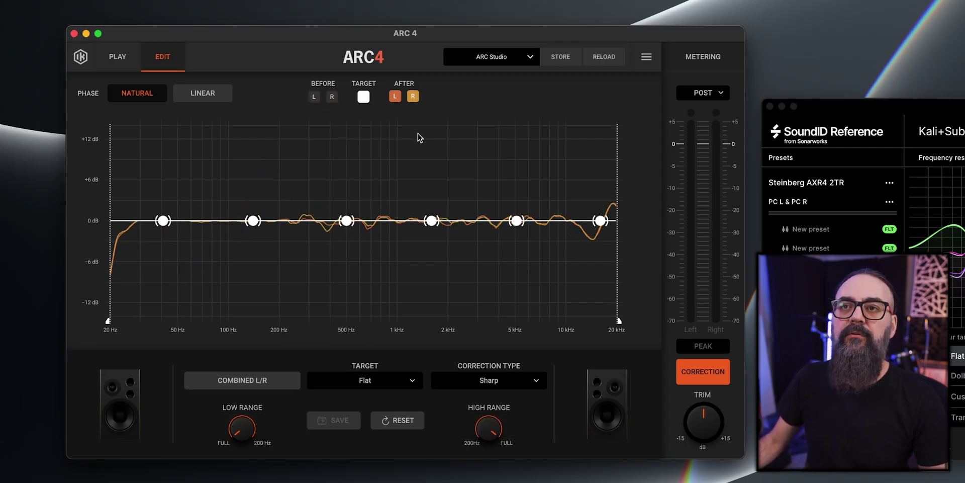
{"action": "left_click", "coordinate": [118, 56]}
{"action": "left_click", "coordinate": [162, 57]}
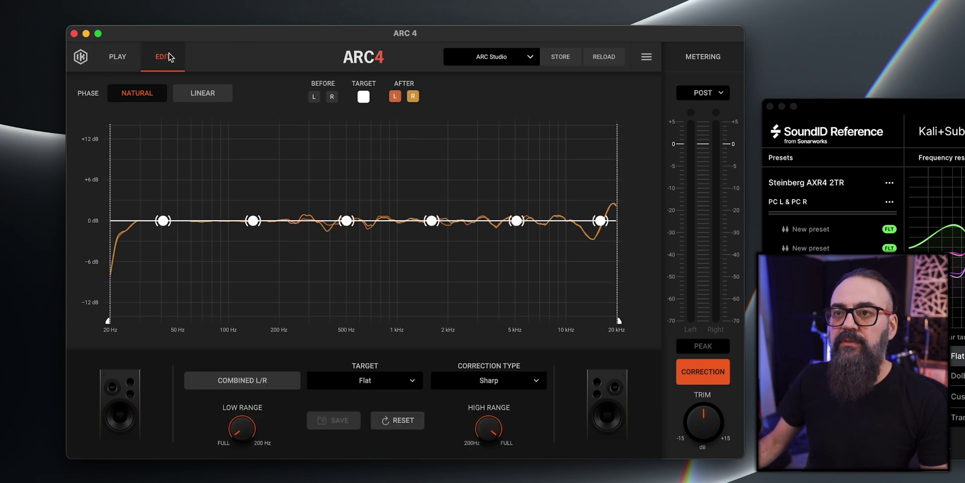
Compare the Default and Broad correction types on the response curves, finishing with the correction type set to Default
{"action": "left_click", "coordinate": [477, 392]}
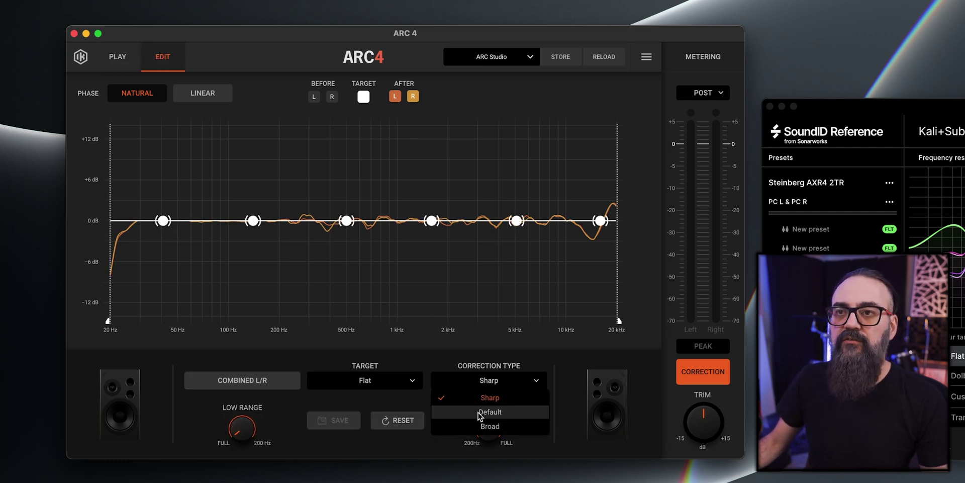
{"action": "left_click", "coordinate": [479, 412]}
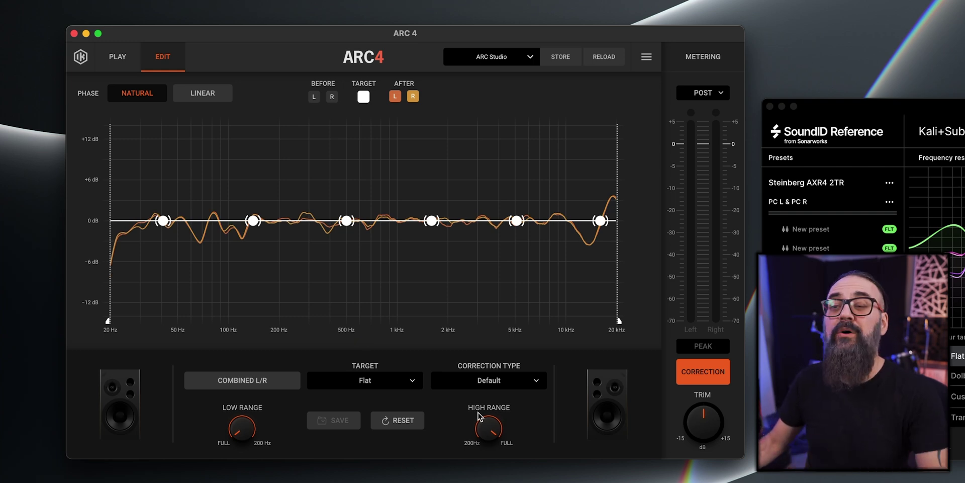
{"action": "mouse_move", "coordinate": [480, 415]}
{"action": "left_click", "coordinate": [481, 378]}
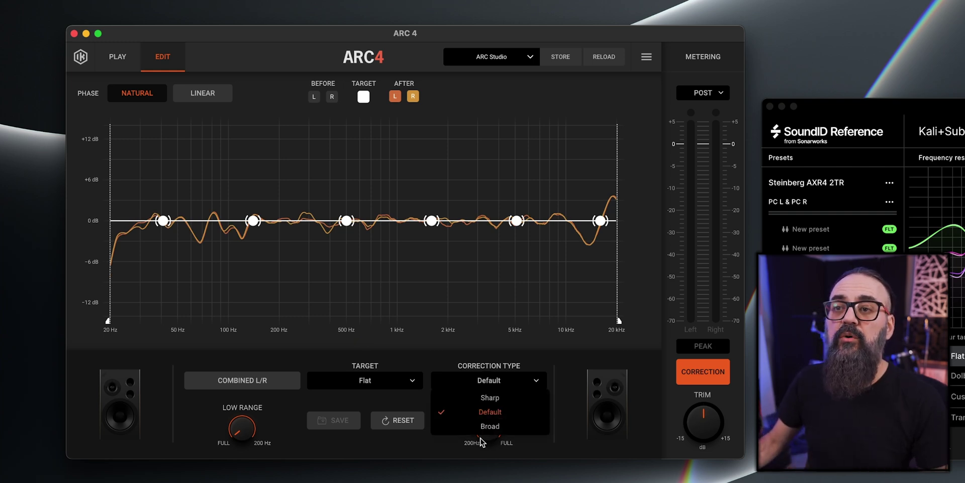
{"action": "left_click", "coordinate": [483, 428]}
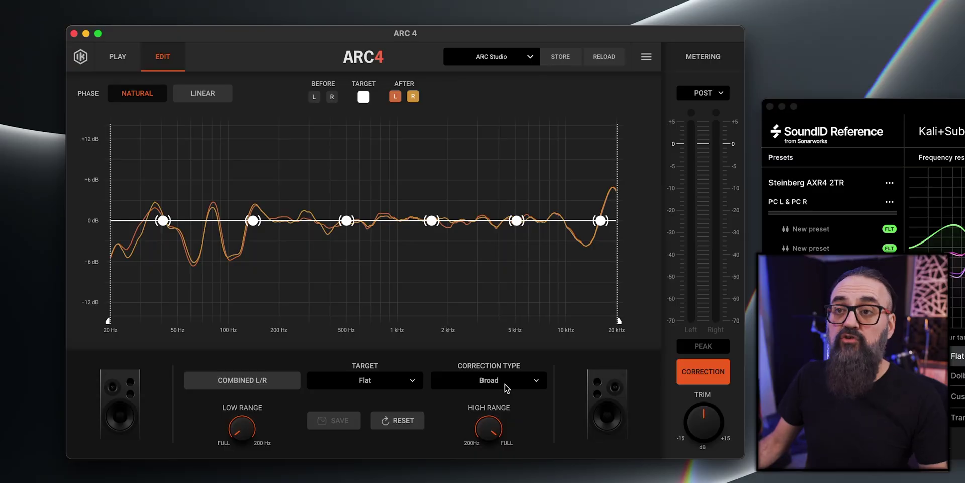
{"action": "left_click", "coordinate": [506, 385]}
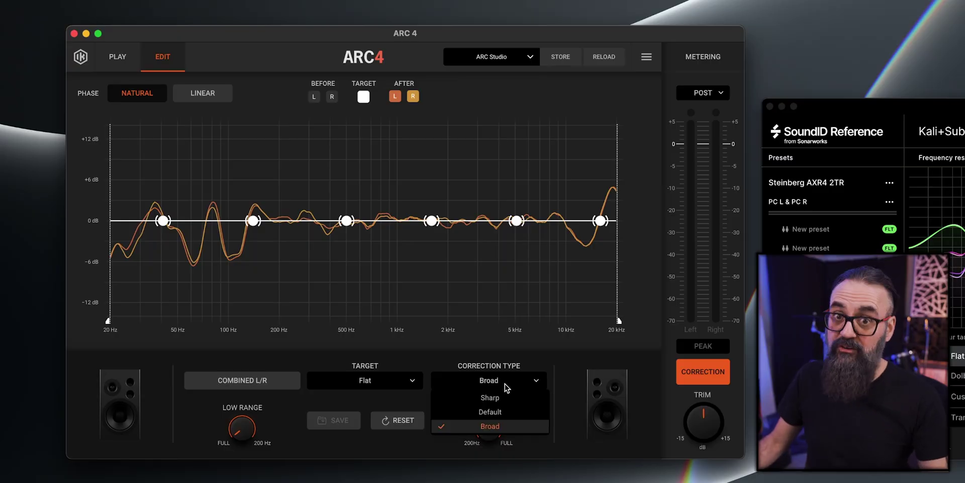
{"action": "left_click", "coordinate": [537, 411]}
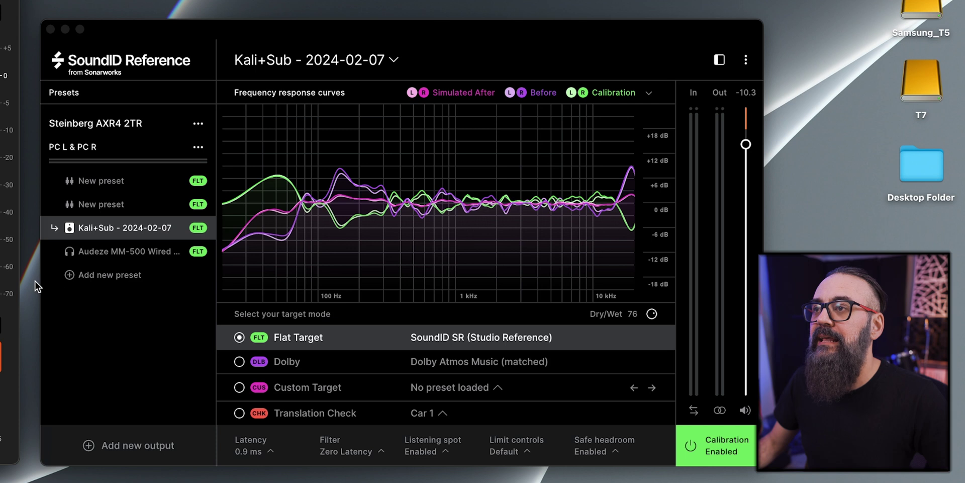
Switch to SoundID Reference, choose the Custom Target mode and move the red band to about 191 Hz and -0.8 dB
{"action": "left_click", "coordinate": [521, 49]}
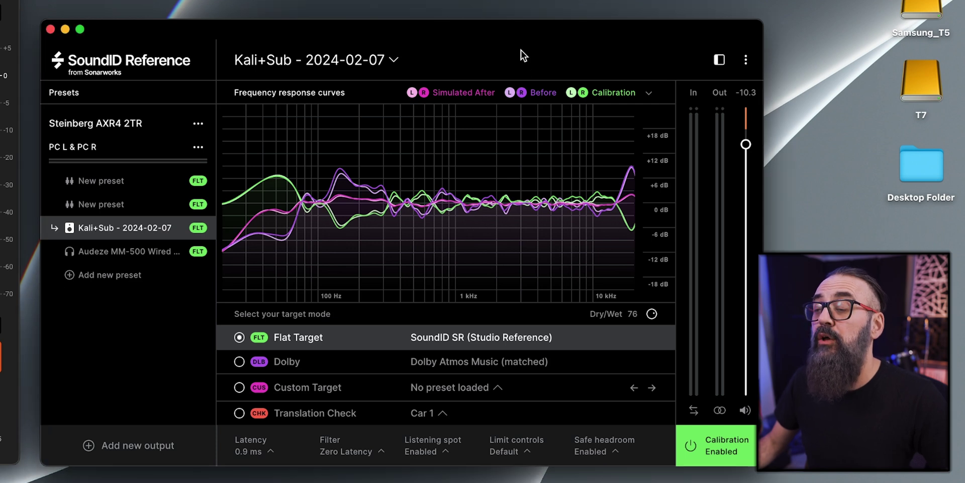
{"action": "left_click", "coordinate": [324, 393]}
{"action": "mouse_move", "coordinate": [360, 203]}
{"action": "left_mouse_down"}
{"action": "mouse_move", "coordinate": [358, 223]}
{"action": "mouse_move", "coordinate": [358, 207]}
{"action": "left_mouse_up"}
Move the purple midrange band to about 611 Hz and -2.32 dB, and change its filter type to High shelf
{"action": "left_click", "coordinate": [431, 207]}
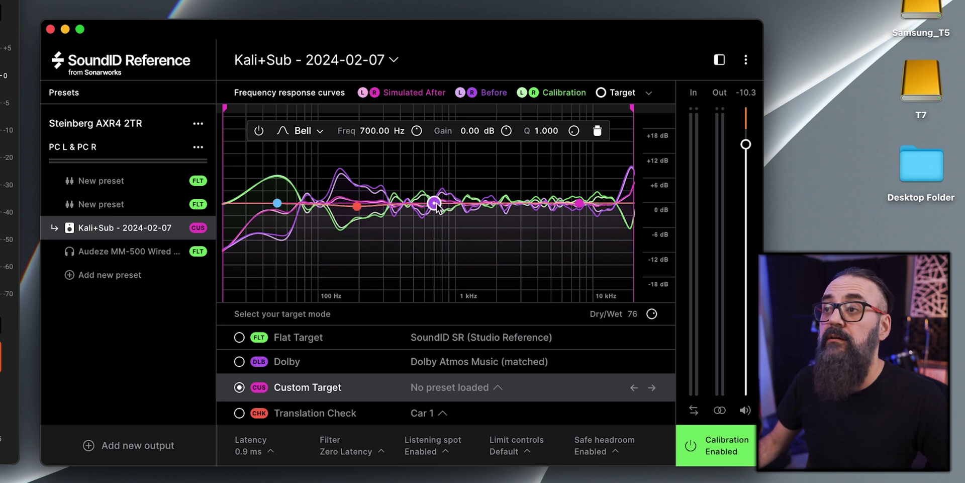
{"action": "mouse_move", "coordinate": [433, 204]}
{"action": "left_mouse_down"}
{"action": "mouse_move", "coordinate": [437, 179]}
{"action": "mouse_move", "coordinate": [435, 254]}
{"action": "mouse_move", "coordinate": [390, 173]}
{"action": "mouse_move", "coordinate": [542, 187]}
{"action": "mouse_move", "coordinate": [427, 266]}
{"action": "mouse_move", "coordinate": [426, 212]}
{"action": "left_mouse_up"}
{"action": "left_click", "coordinate": [300, 132]}
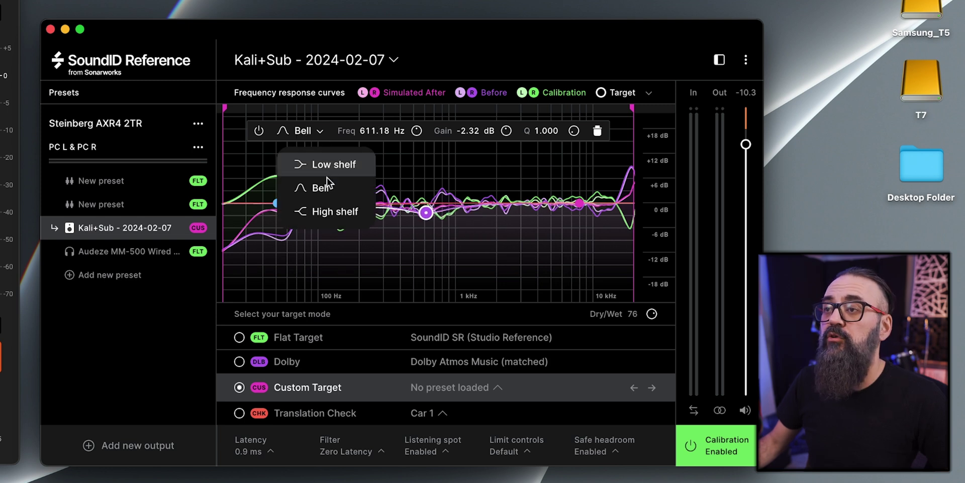
{"action": "left_click", "coordinate": [326, 210]}
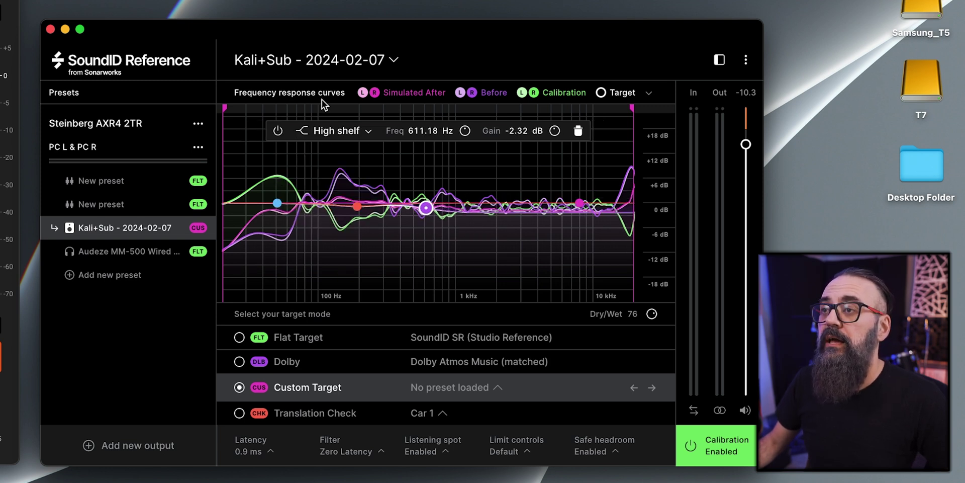
Raise the red bell band's Q to about 14.6 and move the band to about 206 Hz and -3.66 dB
{"action": "left_click", "coordinate": [356, 207]}
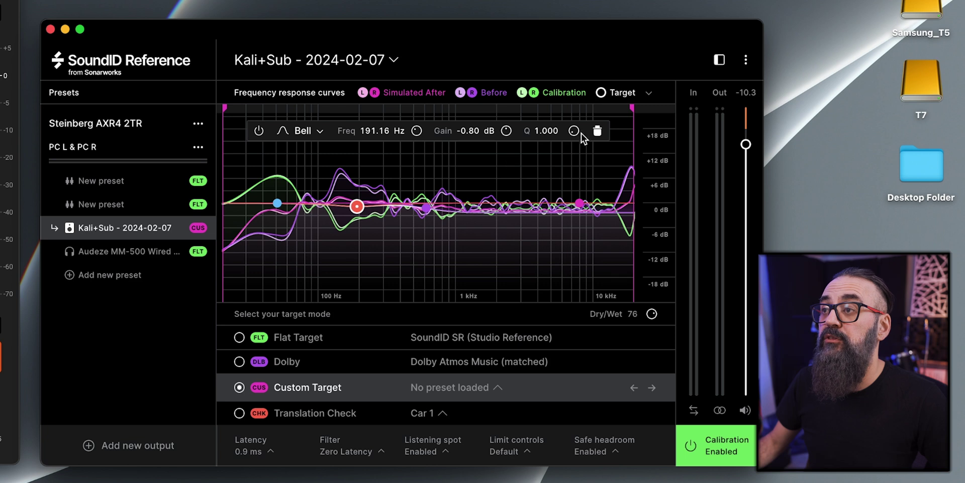
{"action": "left_click_drag", "start_coordinate": [578, 133], "coordinate": [580, 83]}
{"action": "mouse_move", "coordinate": [355, 222]}
{"action": "left_mouse_down"}
{"action": "mouse_move", "coordinate": [357, 250]}
{"action": "mouse_move", "coordinate": [357, 212]}
{"action": "mouse_move", "coordinate": [357, 249]}
{"action": "mouse_move", "coordinate": [362, 224]}
{"action": "left_mouse_up"}
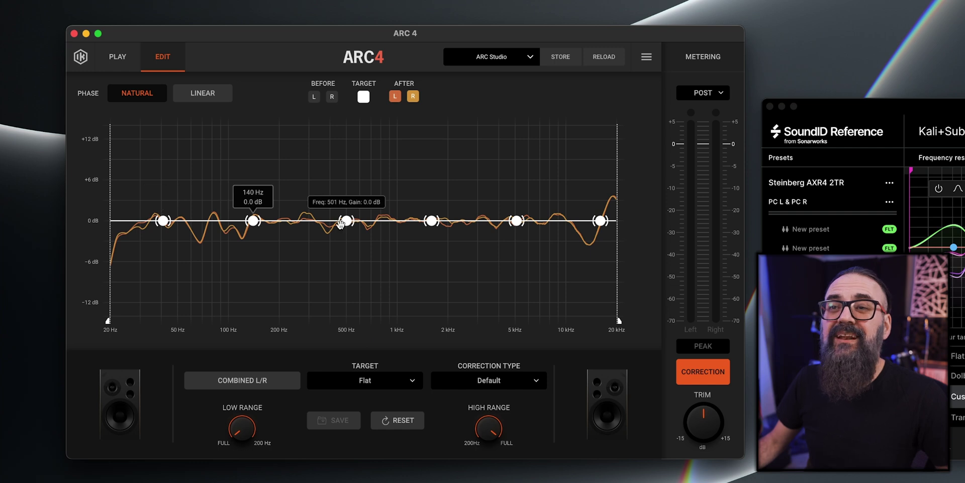
In ARC 4, move target points to 1.5 kHz, -0.1 dB and 4.9 kHz, -0.3 dB, and narrow the correction range from both ends
{"action": "mouse_move", "coordinate": [431, 221]}
{"action": "left_mouse_down"}
{"action": "mouse_move", "coordinate": [432, 196]}
{"action": "mouse_move", "coordinate": [428, 256]}
{"action": "mouse_move", "coordinate": [427, 212]}
{"action": "mouse_move", "coordinate": [427, 236]}
{"action": "mouse_move", "coordinate": [429, 223]}
{"action": "left_mouse_up"}
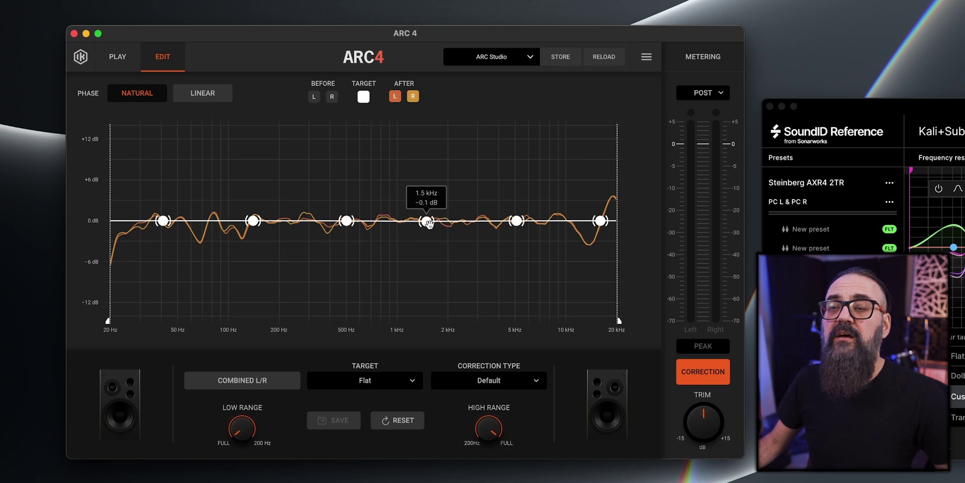
{"action": "mouse_move", "coordinate": [516, 220]}
{"action": "left_mouse_down"}
{"action": "mouse_move", "coordinate": [517, 186]}
{"action": "mouse_move", "coordinate": [513, 249]}
{"action": "mouse_move", "coordinate": [513, 223]}
{"action": "left_mouse_up"}
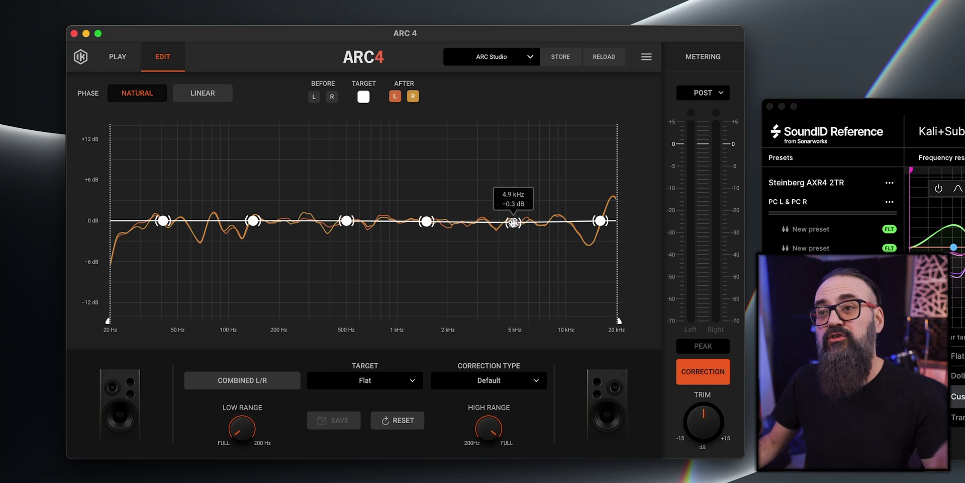
{"action": "mouse_move", "coordinate": [618, 319]}
{"action": "left_mouse_down"}
{"action": "mouse_move", "coordinate": [484, 319]}
{"action": "mouse_move", "coordinate": [601, 320]}
{"action": "mouse_move", "coordinate": [533, 320]}
{"action": "left_mouse_up"}
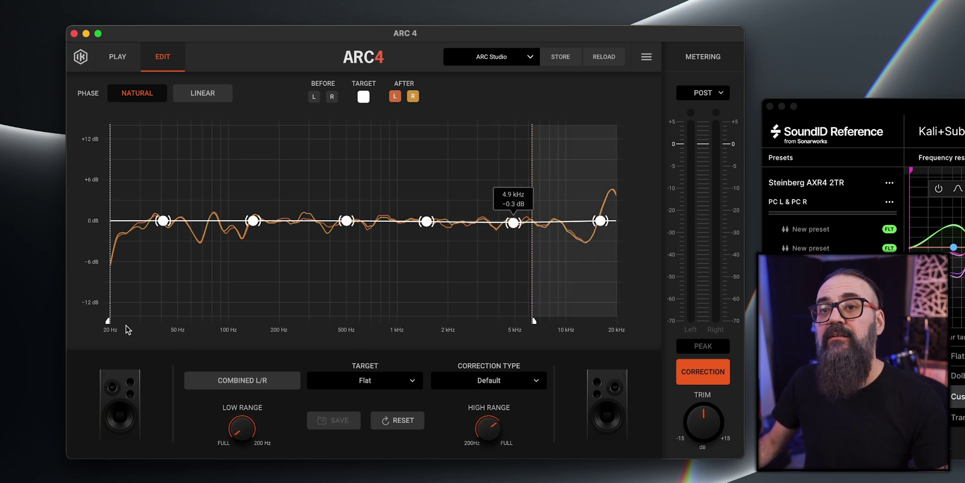
{"action": "left_click_drag", "start_coordinate": [109, 322], "coordinate": [203, 328]}
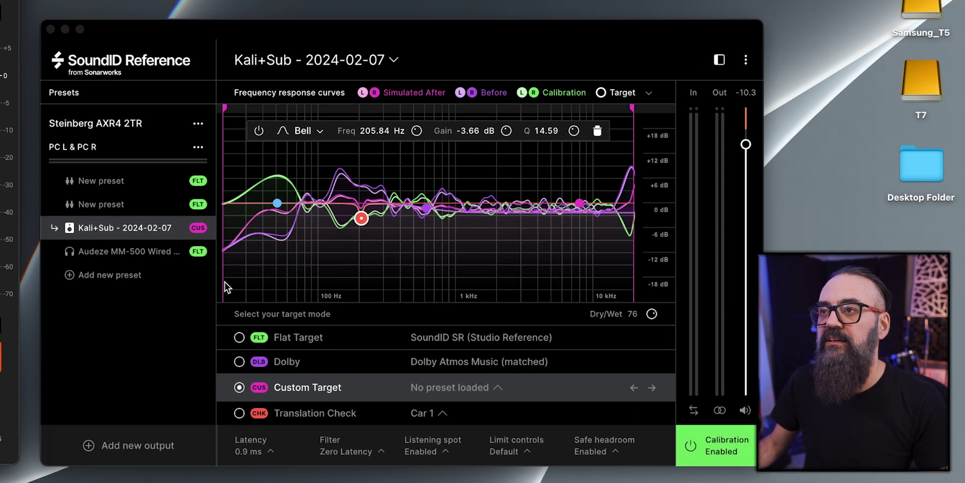
Switch to SoundID Reference and try limiting the calibration range to start at about 97 Hz and end below 20 kHz
{"action": "left_click", "coordinate": [274, 110]}
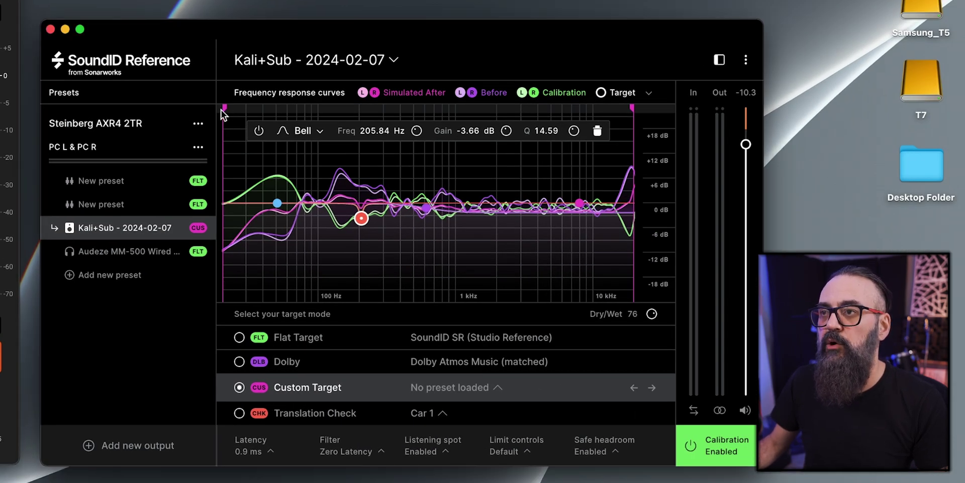
{"action": "left_click_drag", "start_coordinate": [227, 107], "coordinate": [322, 107]}
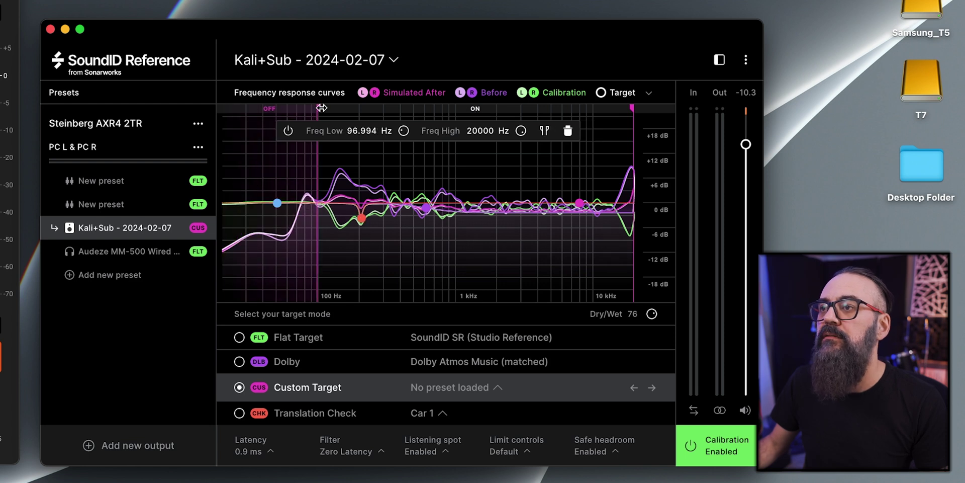
{"action": "left_click_drag", "start_coordinate": [632, 110], "coordinate": [576, 114]}
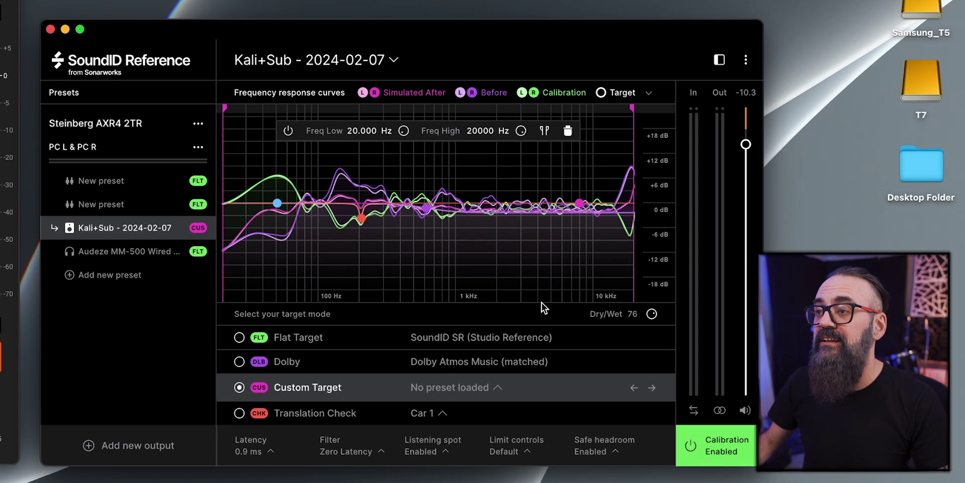
Choose the Translation Check mode and browse its Headphones, Laptops, Smartphones and Studio speakers profiles
{"action": "left_click", "coordinate": [291, 417]}
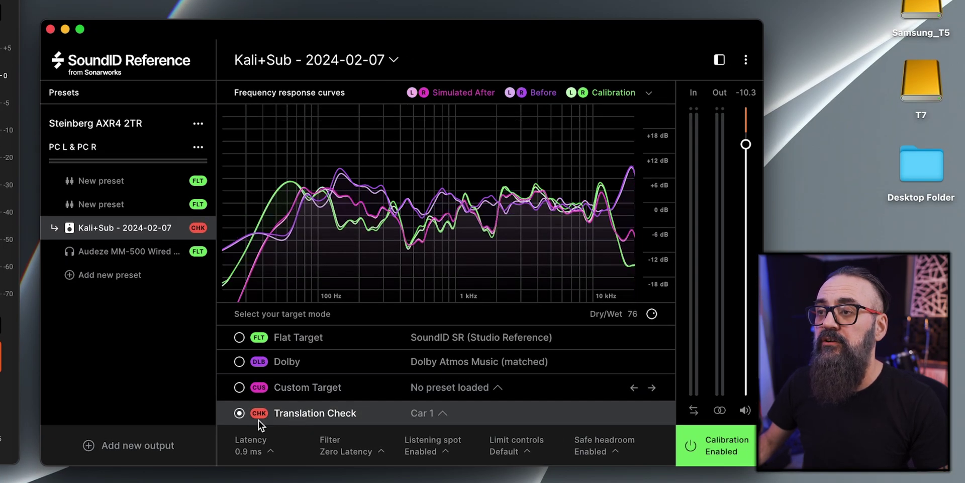
{"action": "left_click", "coordinate": [438, 417]}
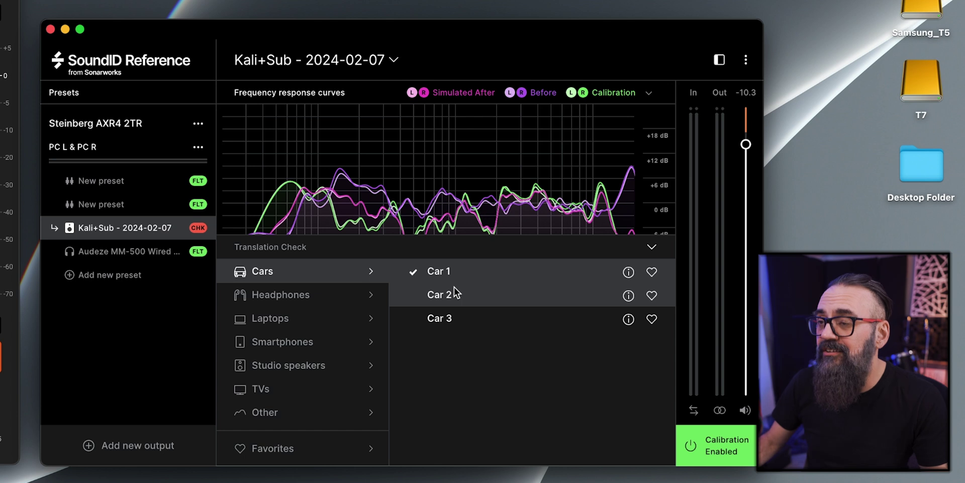
{"action": "left_click", "coordinate": [264, 293]}
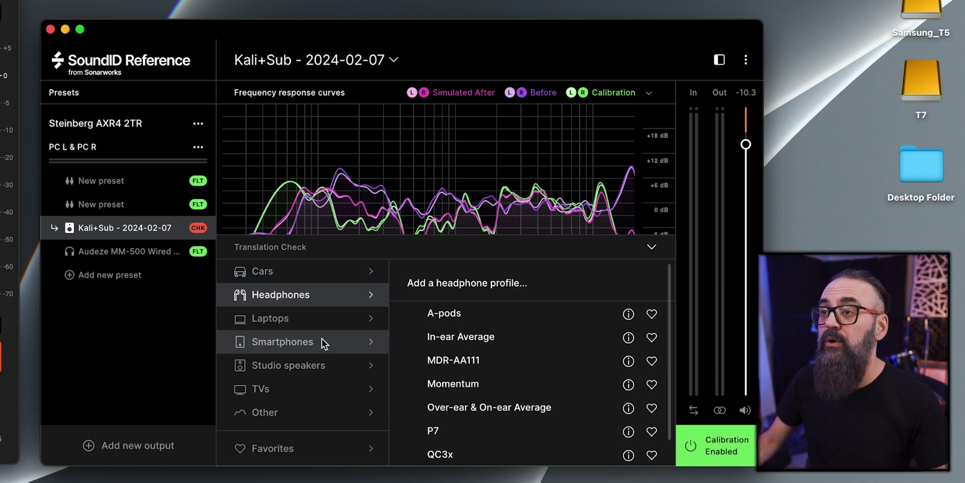
{"action": "left_click", "coordinate": [288, 323]}
{"action": "left_click", "coordinate": [289, 345]}
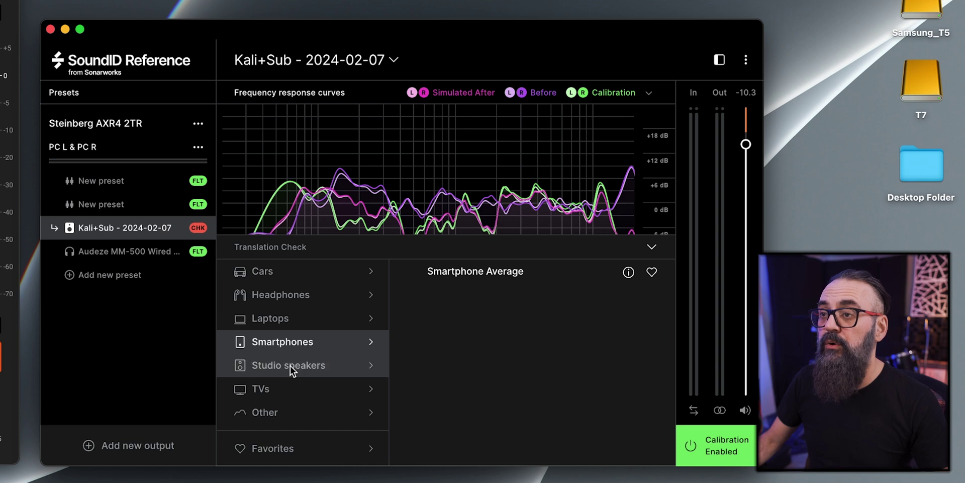
{"action": "left_click", "coordinate": [290, 367]}
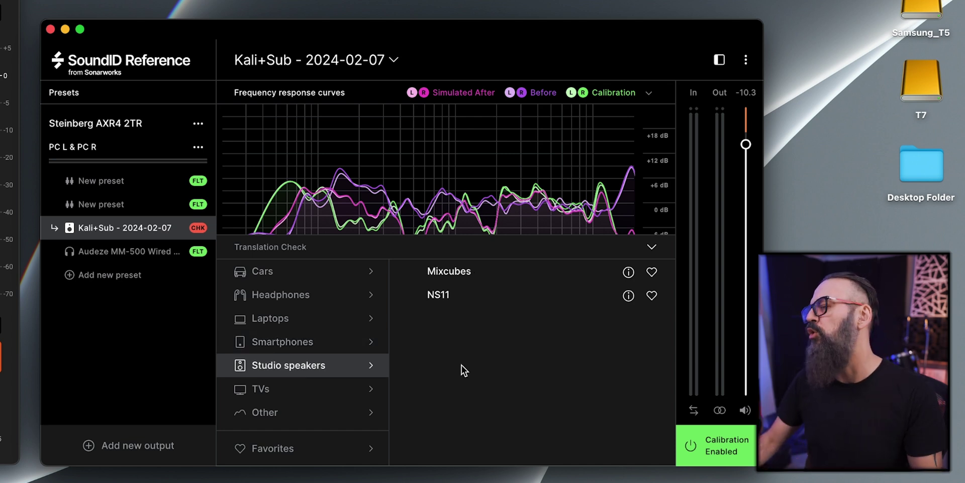